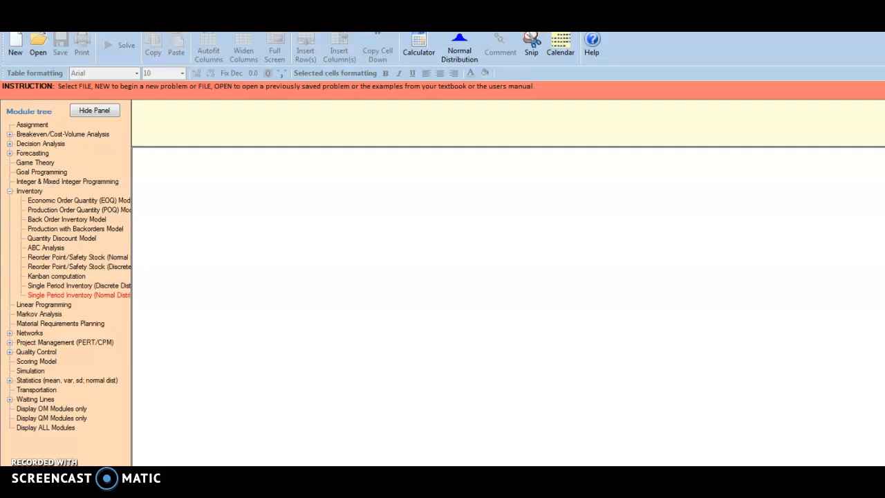
- Create a Reorder Point/Safety Stock (Normal Distribution) inventory data set titled #20
{"action": "left_click", "coordinate": [86, 257]}
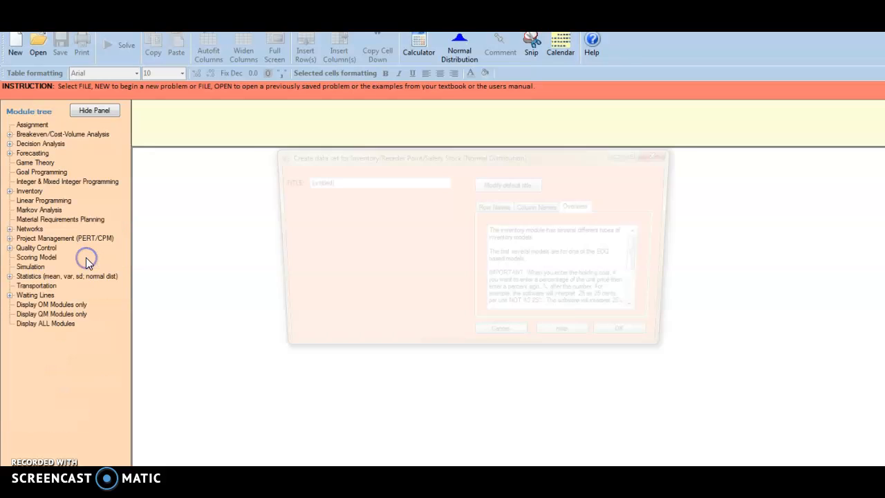
{"action": "left_click_drag", "start_coordinate": [346, 181], "coordinate": [246, 188]}
{"action": "type", "text": "#20"}
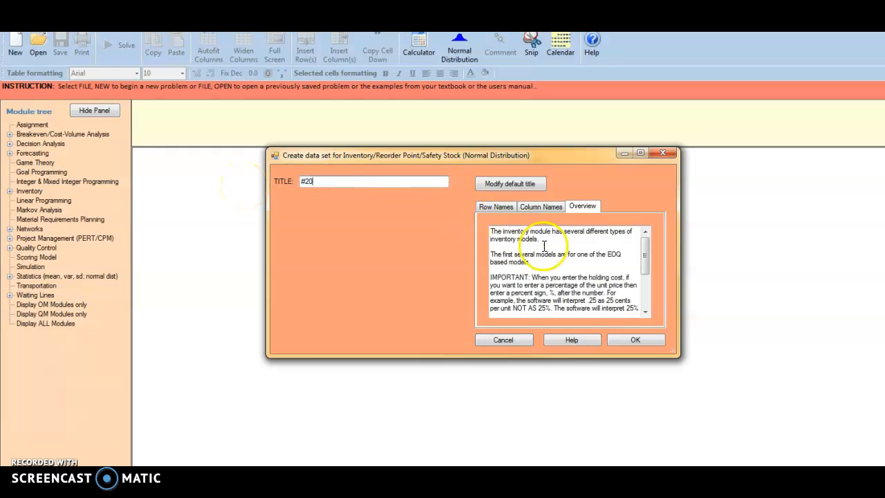
{"action": "left_click", "coordinate": [637, 340]}
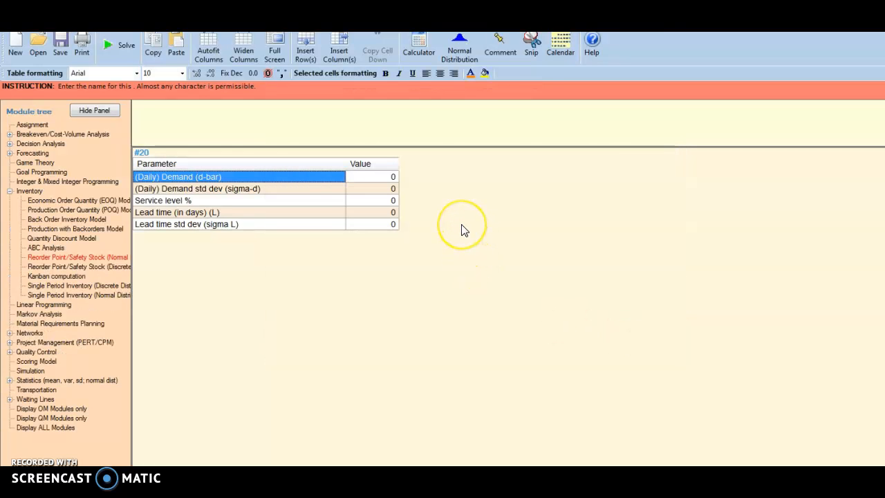
- Rename the first parameter as Daily Demand and set its value to 600
{"action": "type", "text": "600"}
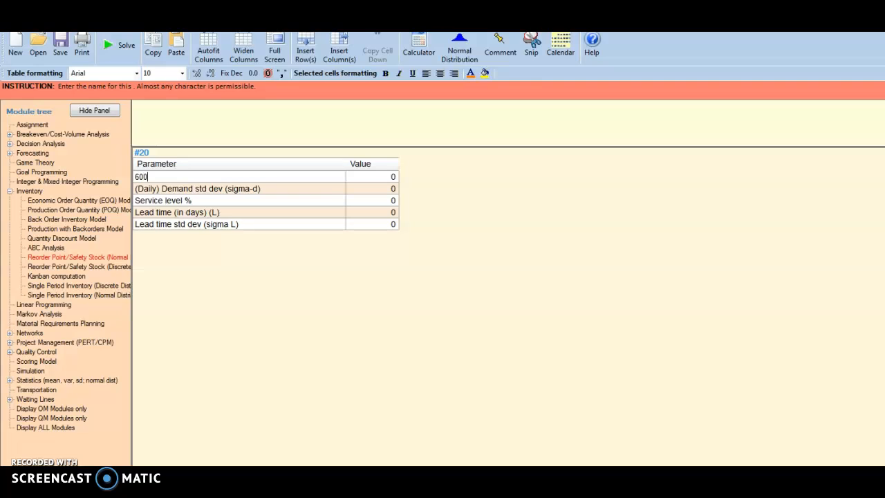
{"action": "left_click", "coordinate": [391, 188]}
{"action": "left_click", "coordinate": [191, 177]}
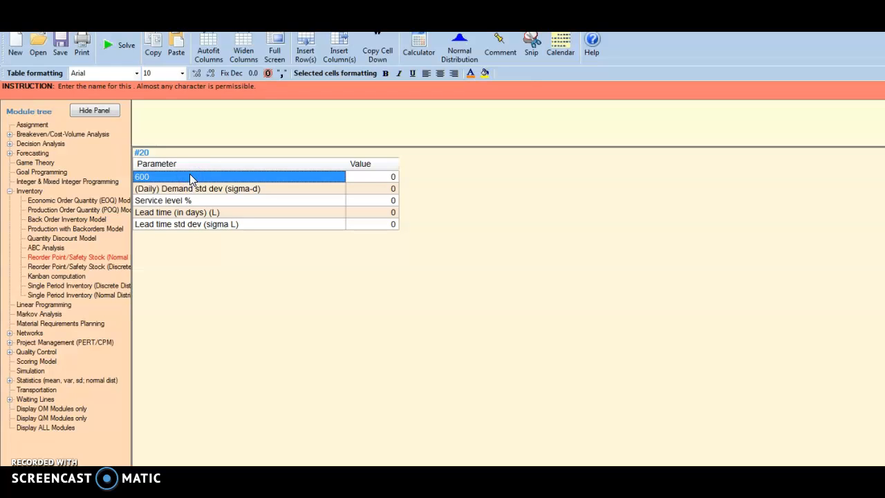
{"action": "type", "text": "D"}
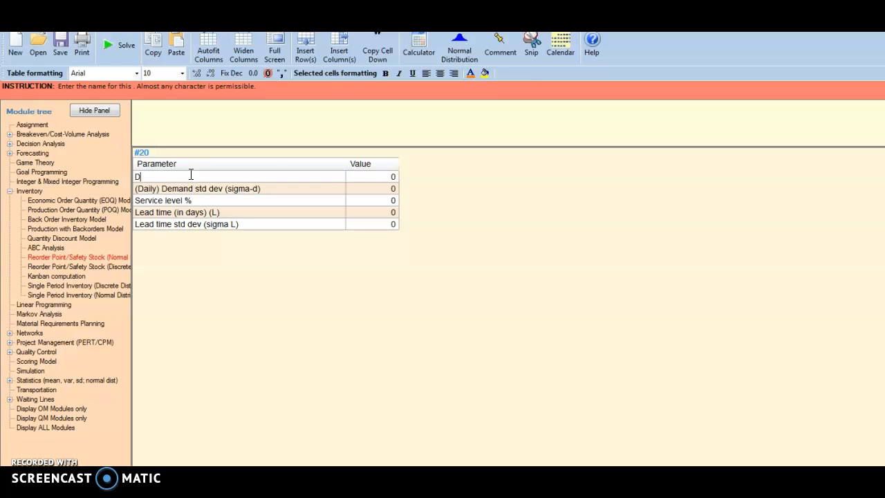
{"action": "type", "text": "aily Demand"}
{"action": "key", "text": "Tab"}
{"action": "type", "text": "600"}
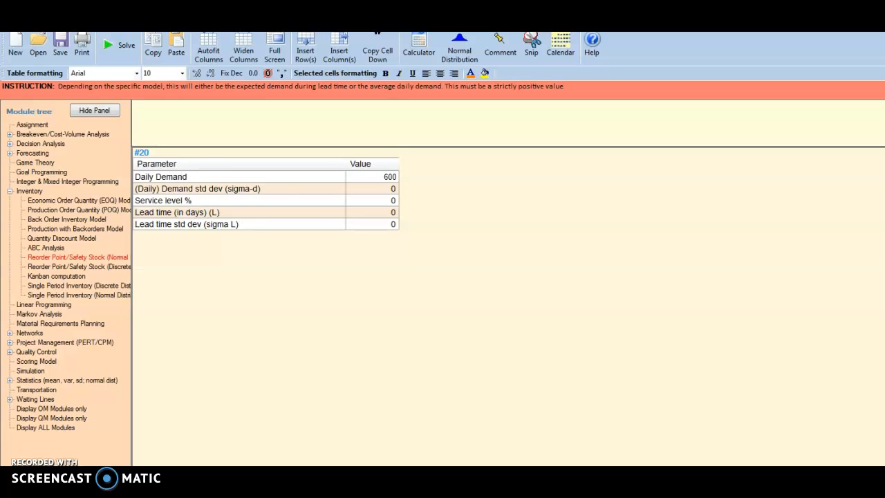
- Set the daily demand standard deviation to 52 and the service level to 96%
{"action": "left_click", "coordinate": [376, 193]}
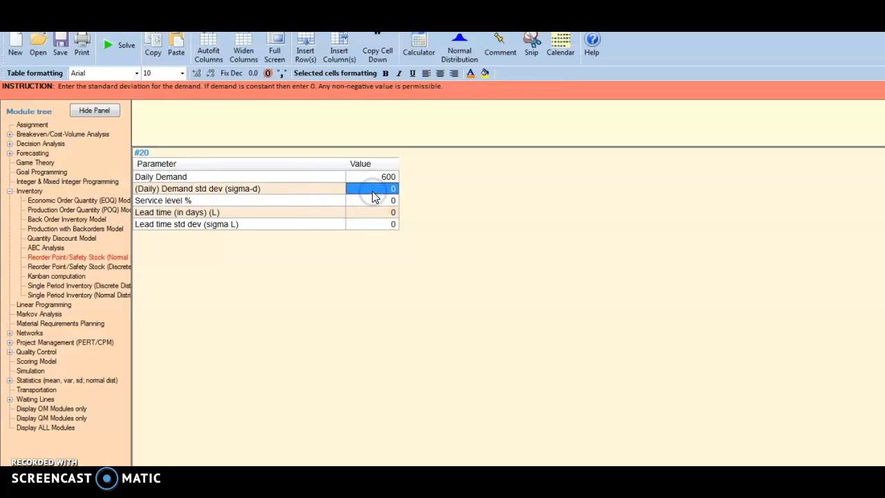
{"action": "type", "text": "52"}
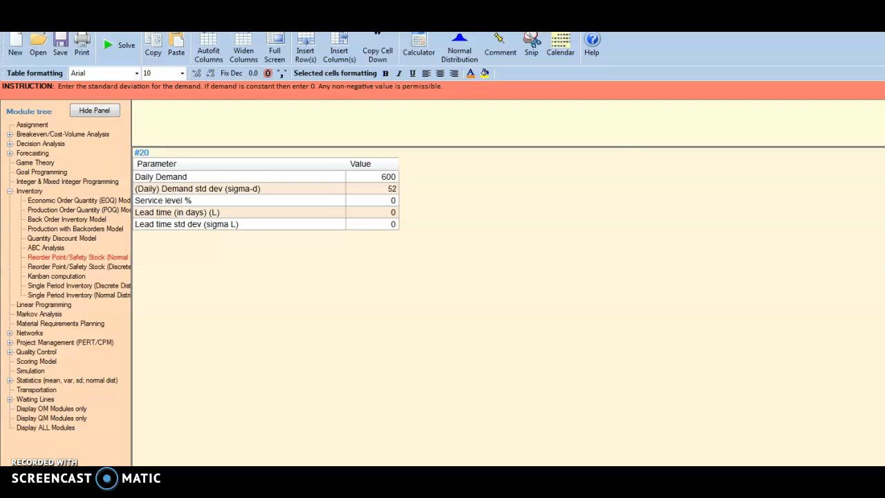
{"action": "left_click", "coordinate": [393, 202]}
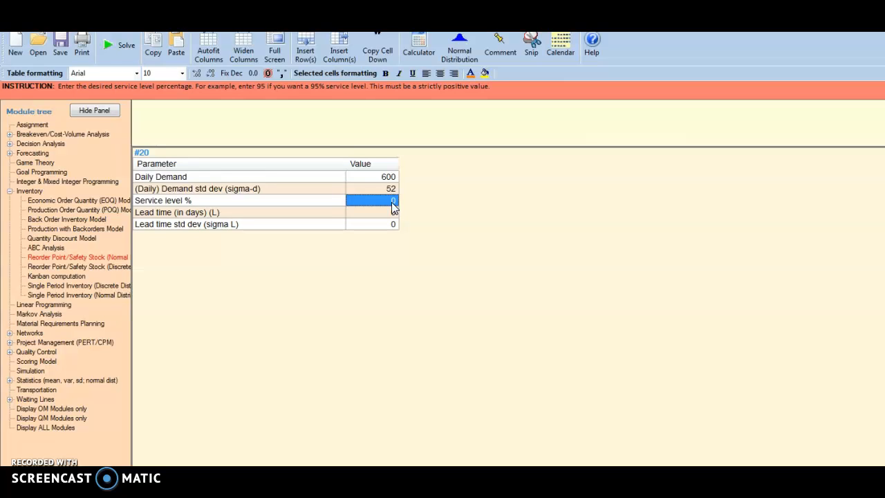
{"action": "type", "text": "96"}
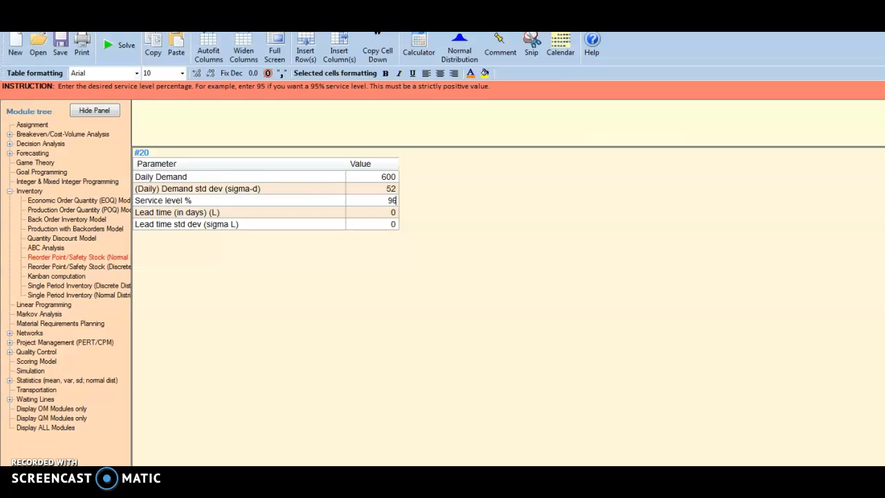
- Set the lead time to 1 day and solve problem #20
{"action": "left_click", "coordinate": [113, 49]}
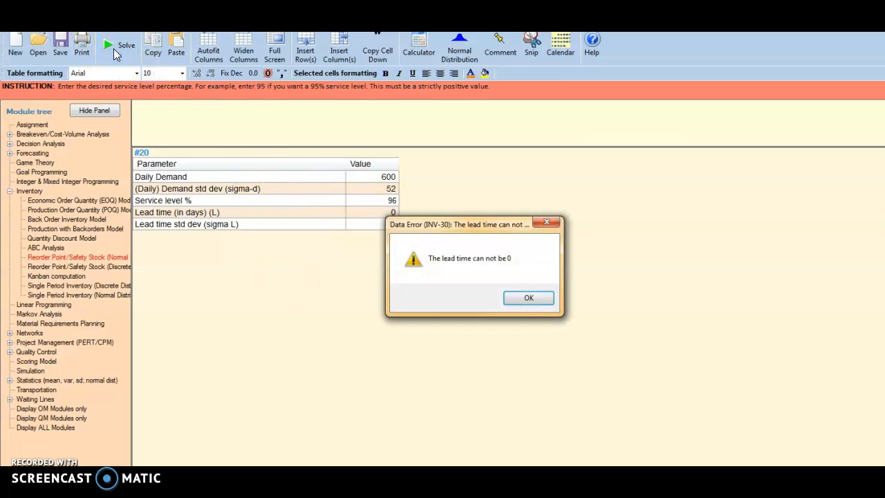
{"action": "left_click", "coordinate": [518, 298]}
{"action": "left_click", "coordinate": [389, 214]}
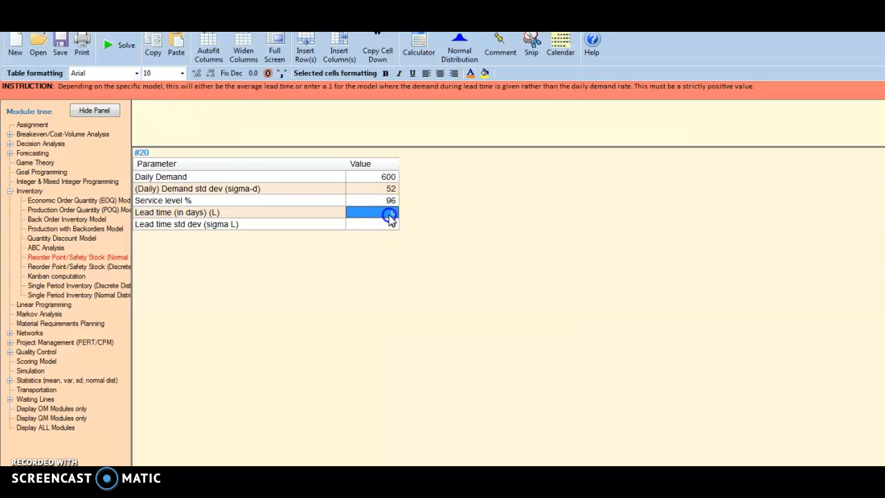
{"action": "type", "text": "1"}
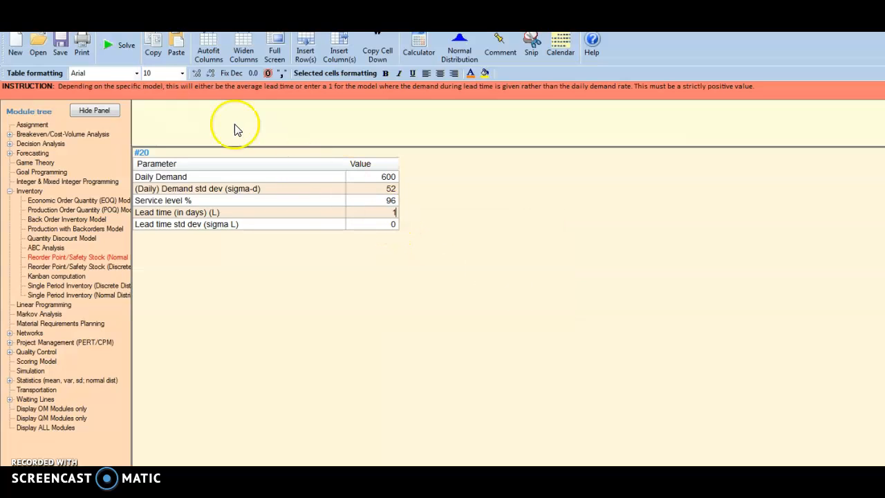
{"action": "left_click", "coordinate": [119, 45]}
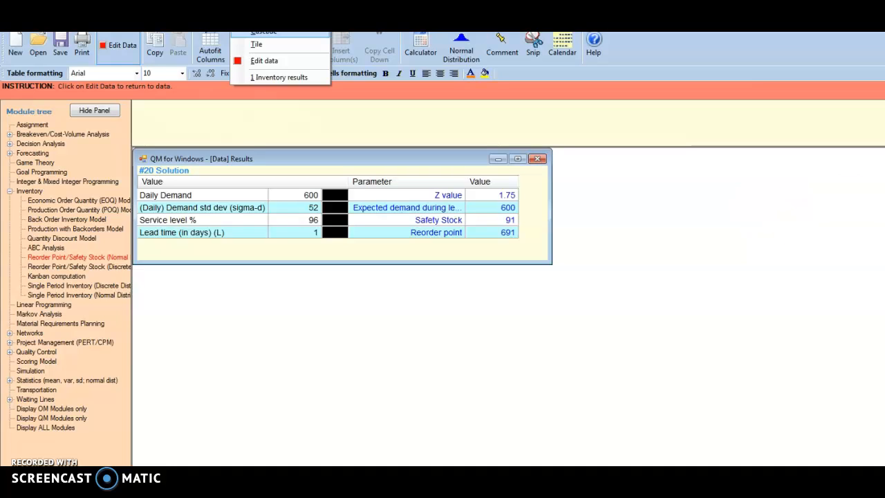
- Close problem #20 without saving the modified data
{"action": "key", "text": "alt+Tab"}
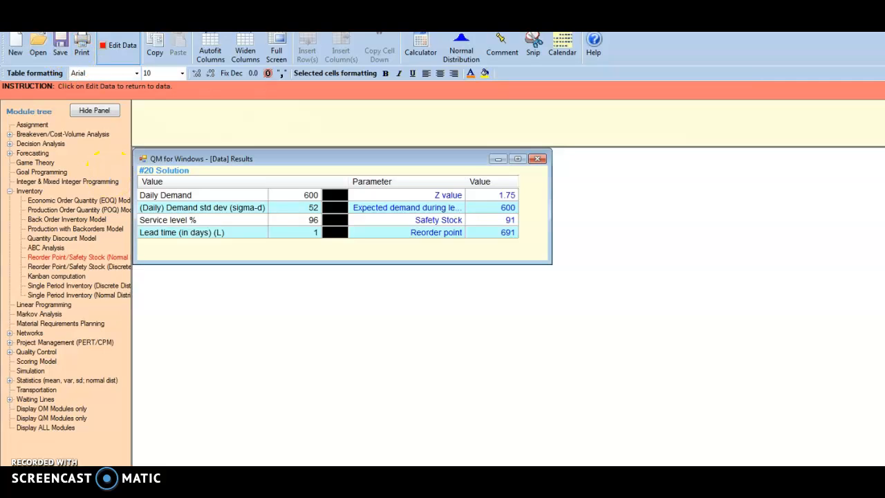
{"action": "left_click", "coordinate": [14, 21]}
{"action": "left_click", "coordinate": [31, 57]}
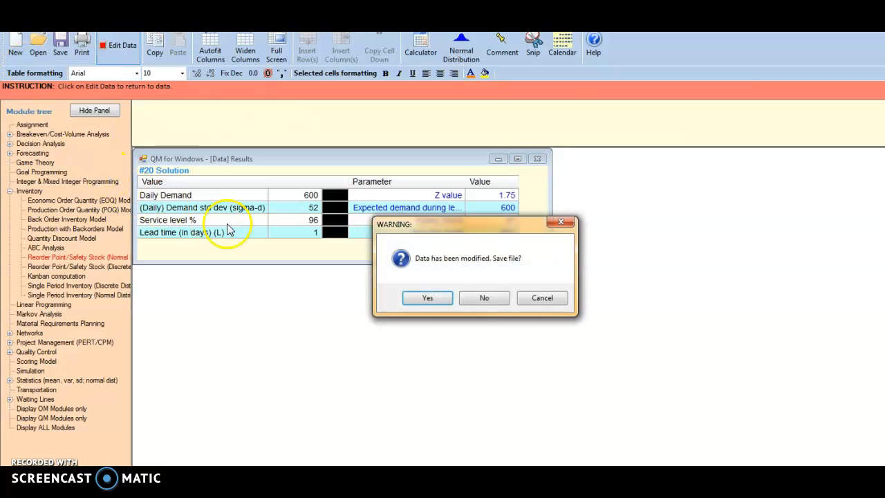
{"action": "left_click", "coordinate": [492, 303]}
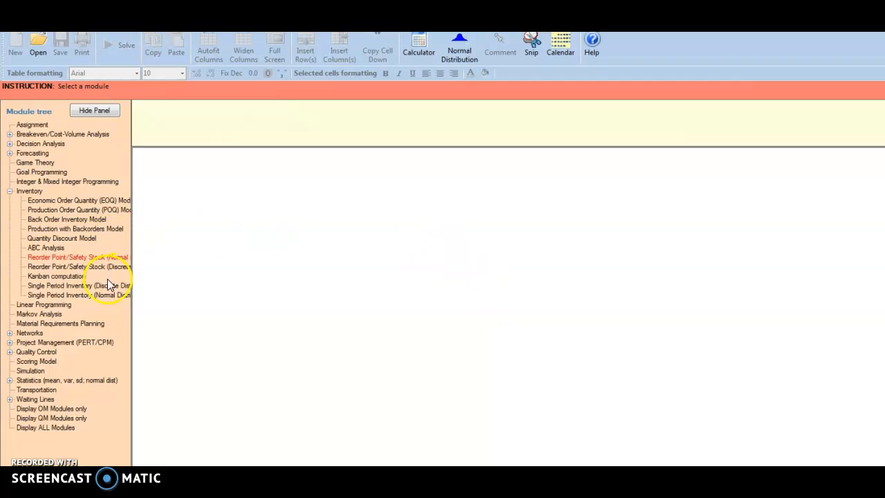
- Create another Reorder Point/Safety Stock (Normal Distribution) data set titled #27
{"action": "left_click", "coordinate": [76, 260]}
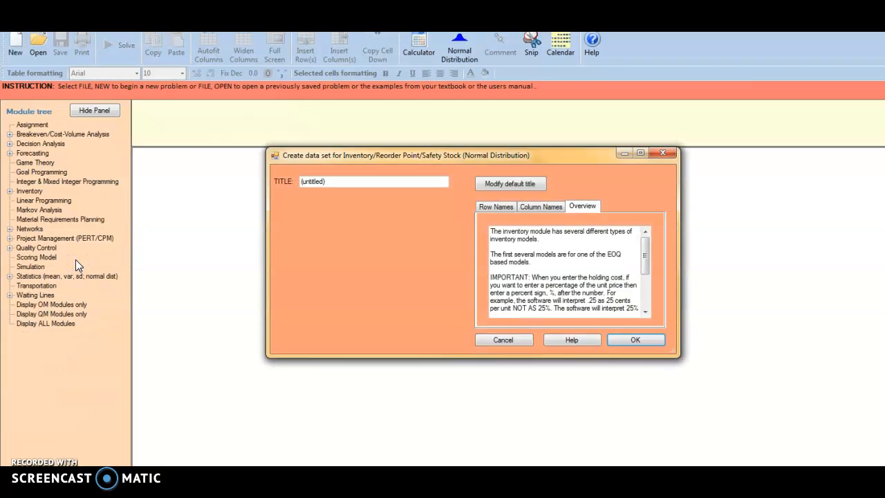
{"action": "left_click", "coordinate": [360, 184]}
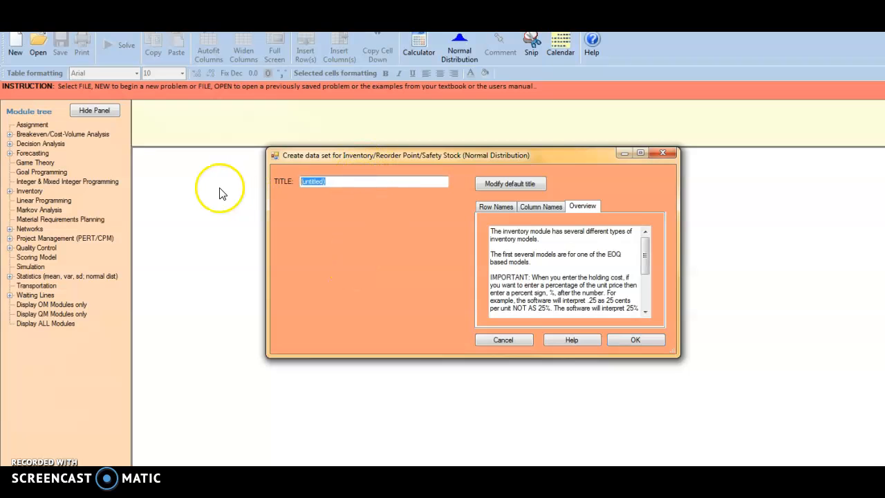
{"action": "type", "text": "@ue"}
{"action": "key", "text": "BackSpace"}
{"action": "key", "text": "BackSpace"}
{"action": "key", "text": "BackSpace"}
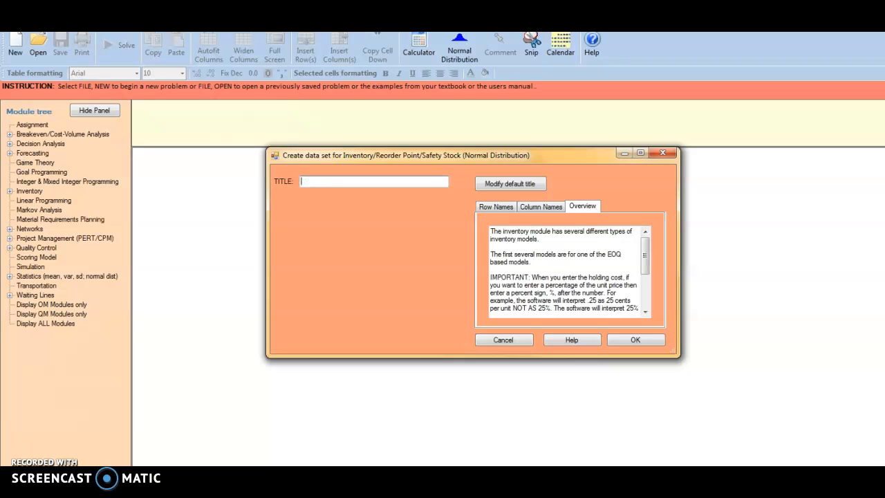
{"action": "type", "text": "#27"}
{"action": "left_click", "coordinate": [637, 339]}
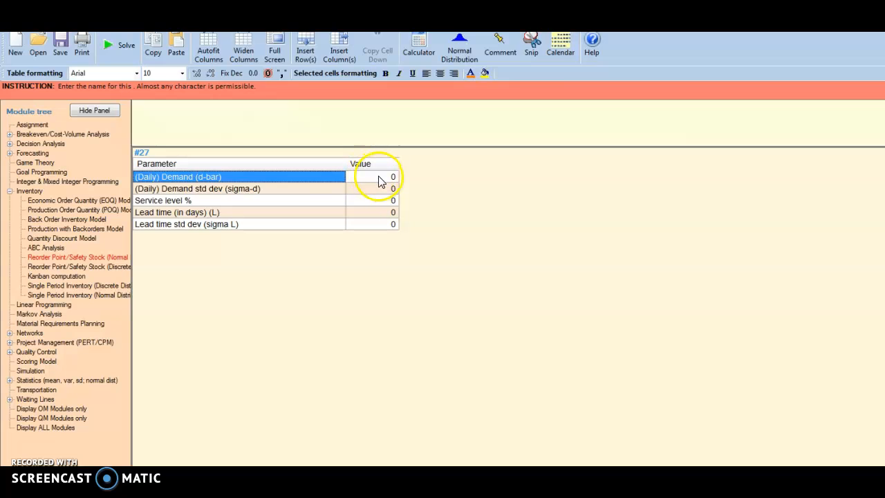
- Set the daily demand to 80 and its standard deviation to 10
{"action": "left_click", "coordinate": [374, 178]}
{"action": "type", "text": "80"}
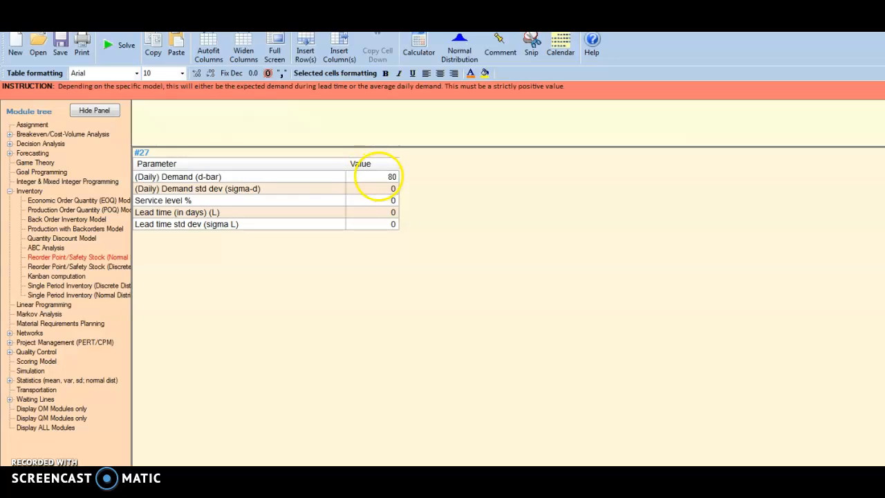
{"action": "left_click", "coordinate": [389, 191]}
{"action": "type", "text": "10"}
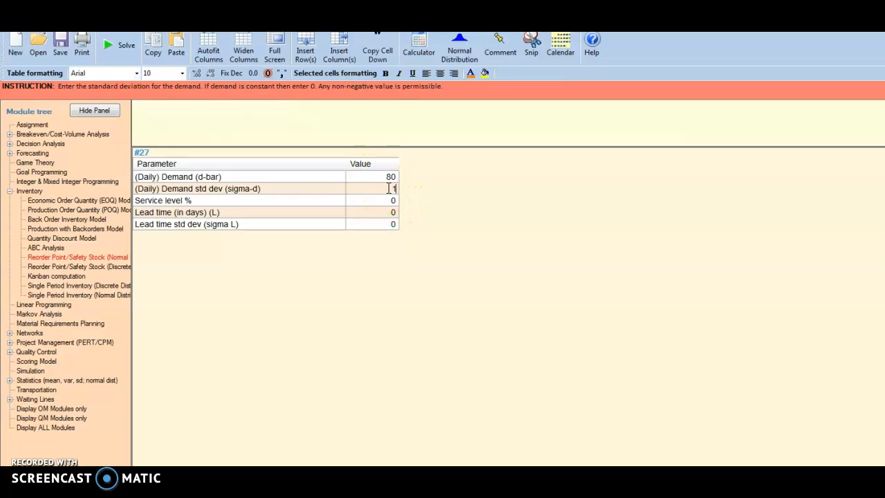
- Set the service level to 90% and the lead time to 8 days
{"action": "left_click", "coordinate": [388, 201]}
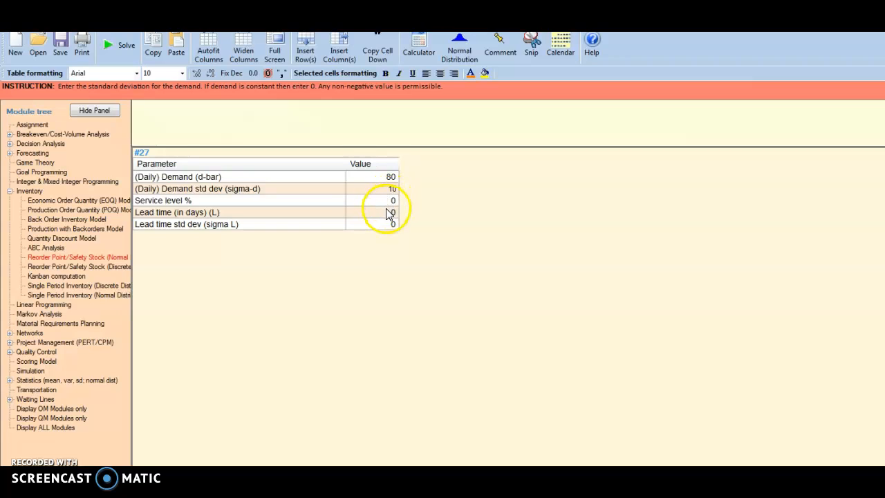
{"action": "left_click", "coordinate": [391, 200]}
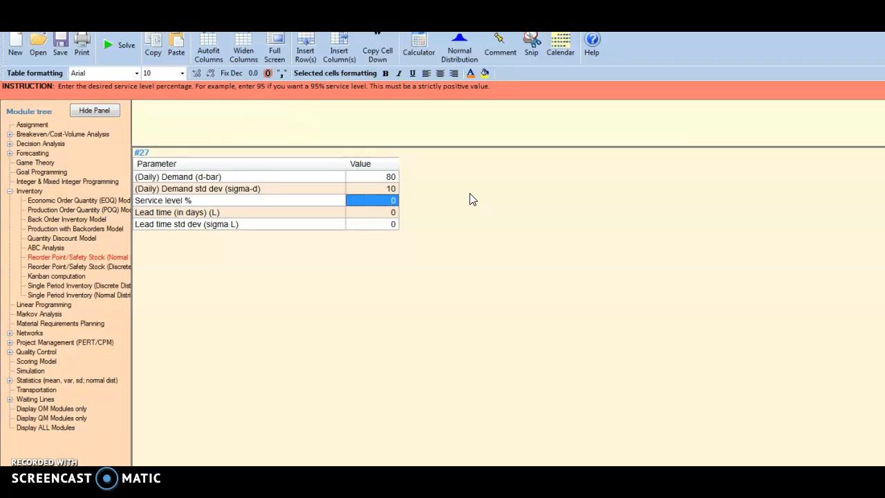
{"action": "type", "text": "90"}
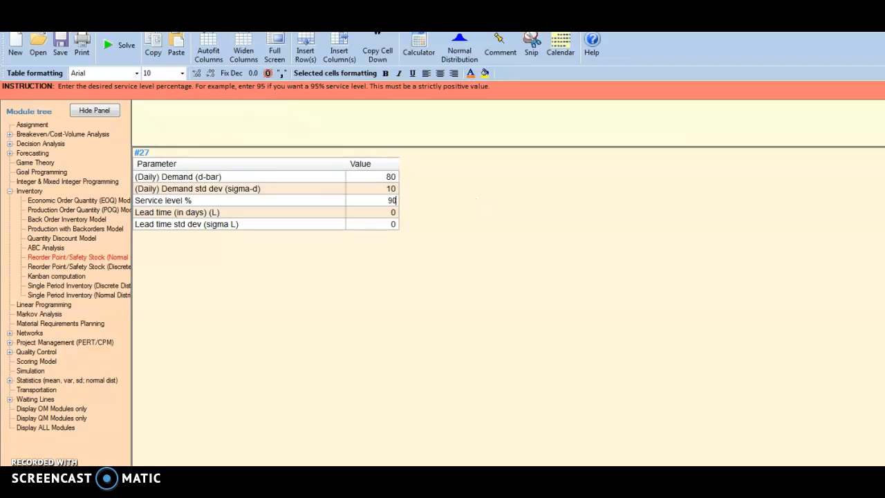
{"action": "left_click", "coordinate": [392, 215]}
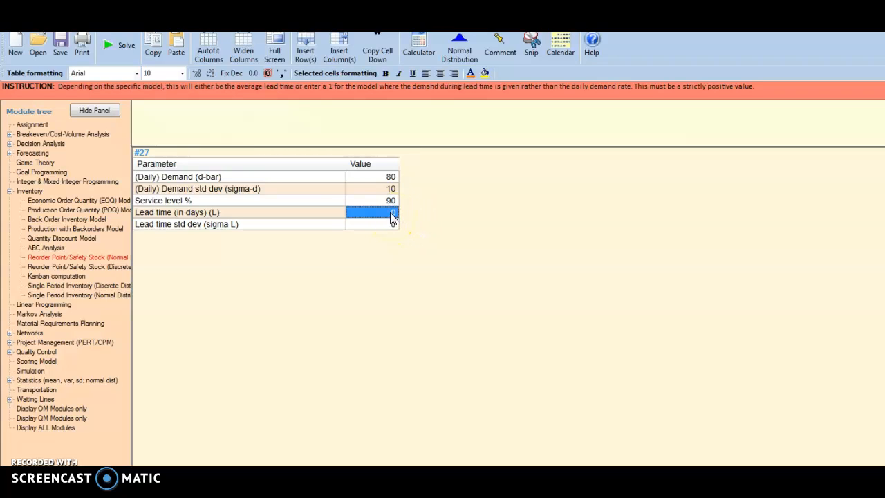
{"action": "type", "text": "8"}
- Set the lead time standard deviation to 1 and solve problem #27 for its reorder point
{"action": "left_click", "coordinate": [393, 225]}
{"action": "type", "text": "1"}
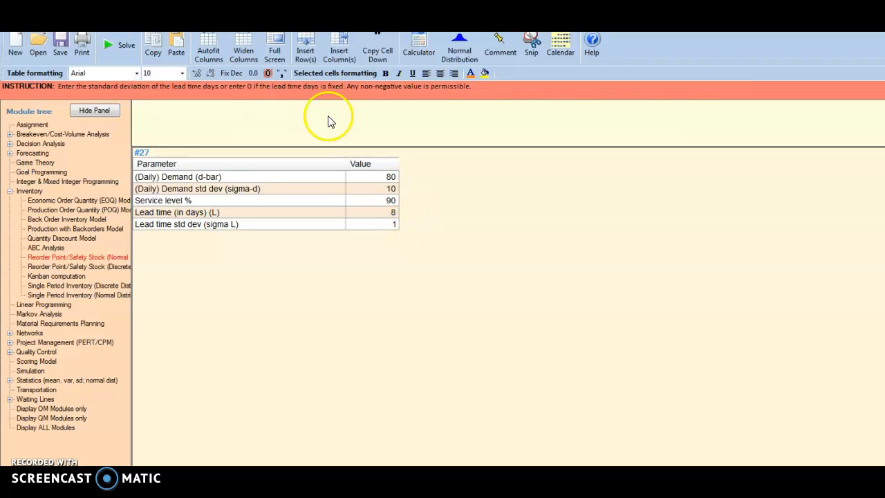
{"action": "left_click", "coordinate": [124, 47]}
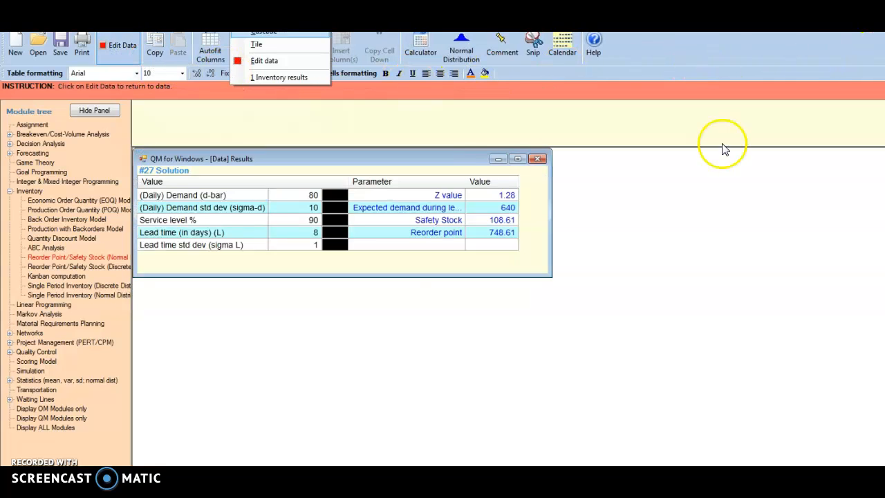
{"action": "left_click", "coordinate": [493, 233]}
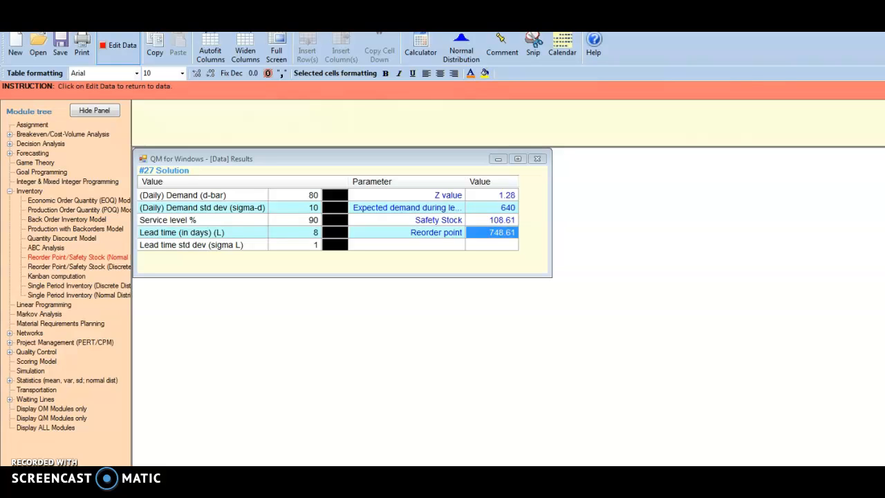
- Close problem #27 without saving the modified data
{"action": "left_click", "coordinate": [13, 21]}
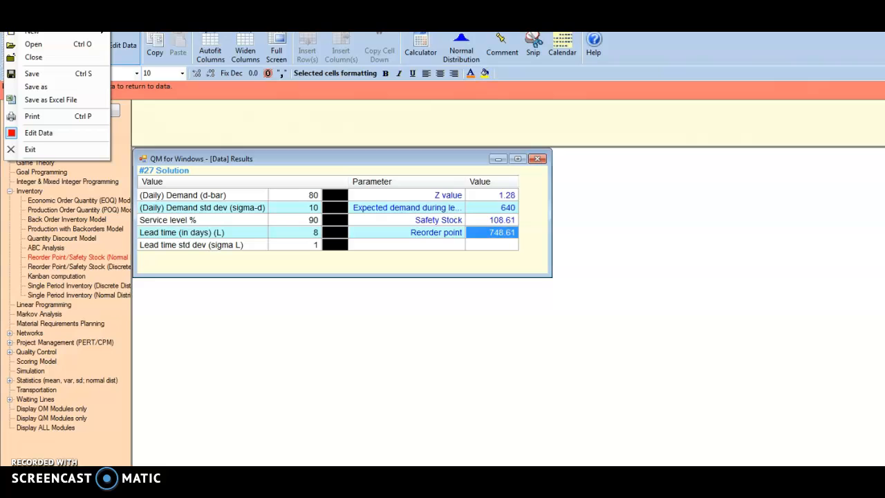
{"action": "left_click", "coordinate": [31, 56]}
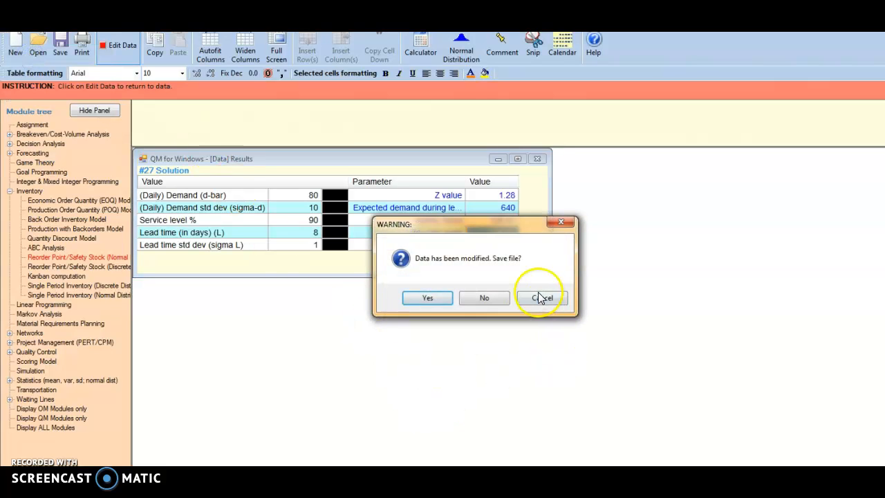
{"action": "left_click", "coordinate": [498, 301]}
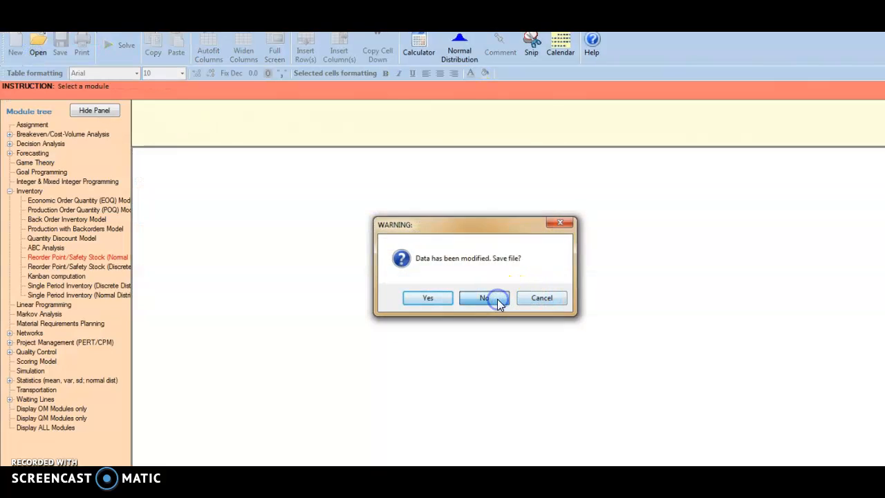
- Create a Single Period Inventory (Normal Distribution) data set titled #39, with marginal loss and marginal profit as the given data
{"action": "double_click", "coordinate": [67, 296]}
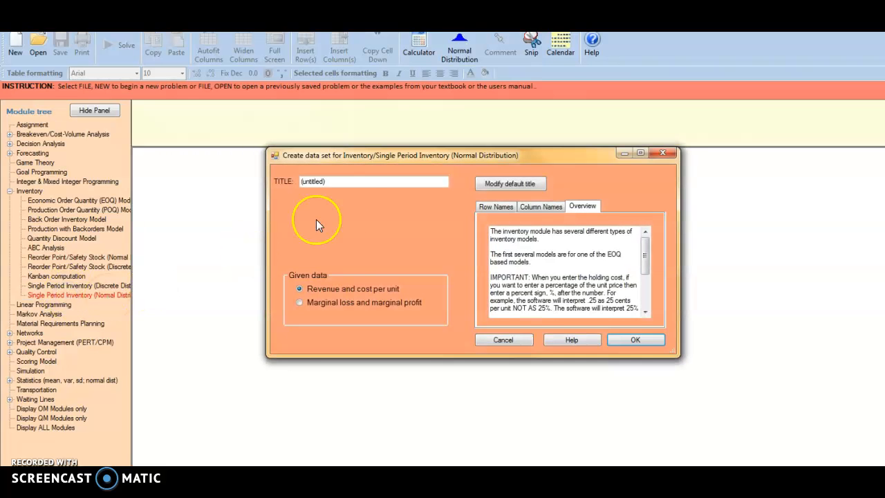
{"action": "double_click", "coordinate": [334, 179]}
{"action": "type", "text": "#289"}
{"action": "key", "text": "BackSpace"}
{"action": "key", "text": "BackSpace"}
{"action": "type", "text": "9"}
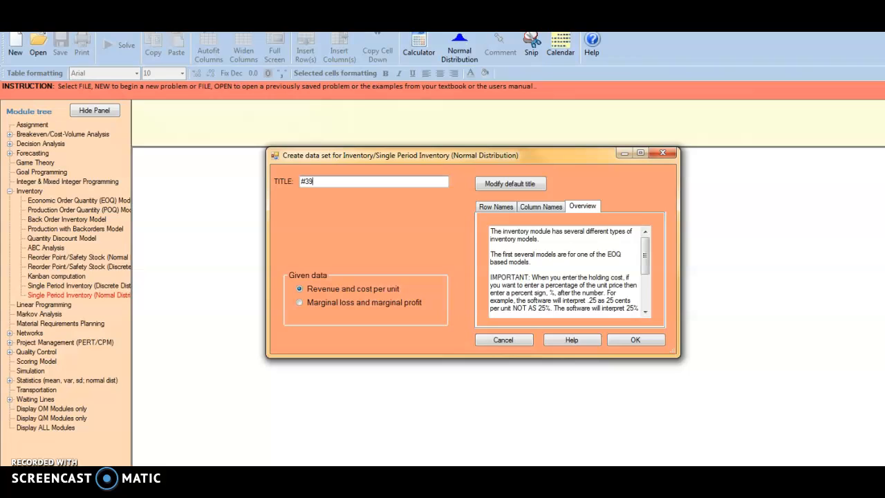
{"action": "left_click", "coordinate": [300, 303]}
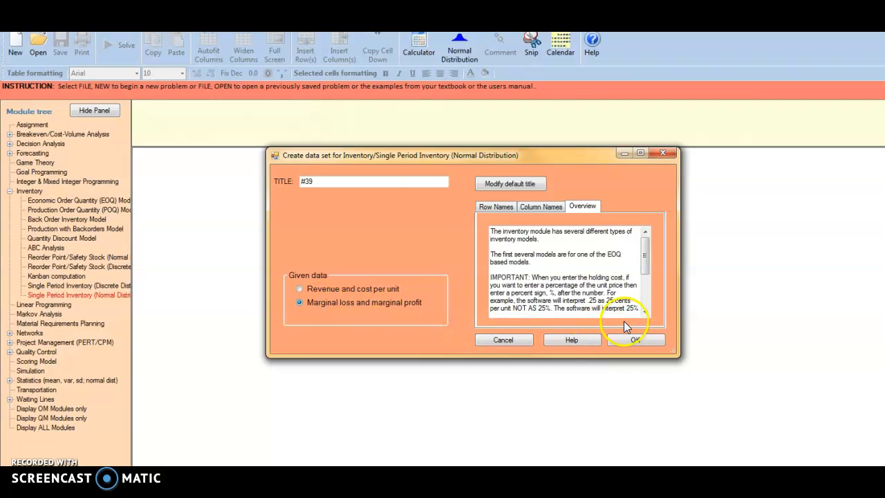
{"action": "left_click", "coordinate": [637, 339]}
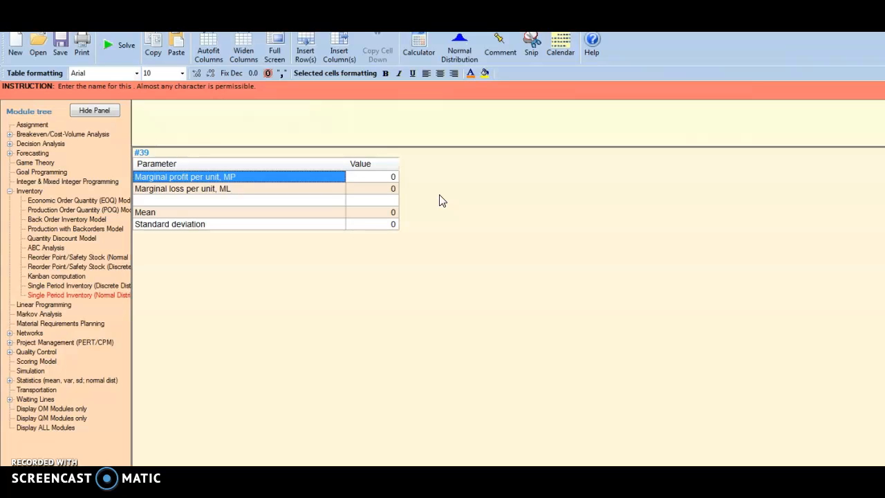
- Set the marginal profit per unit to .4 and the marginal loss per unit to .2
{"action": "left_click", "coordinate": [391, 180]}
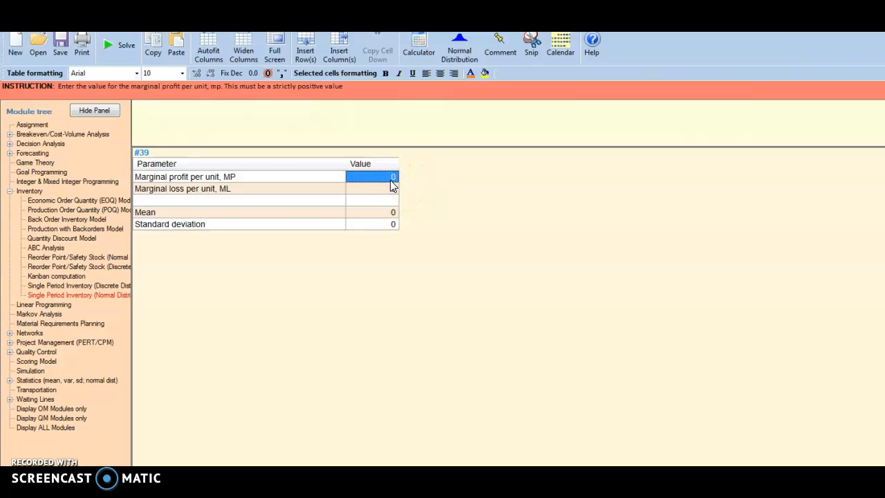
{"action": "type", "text": ".4"}
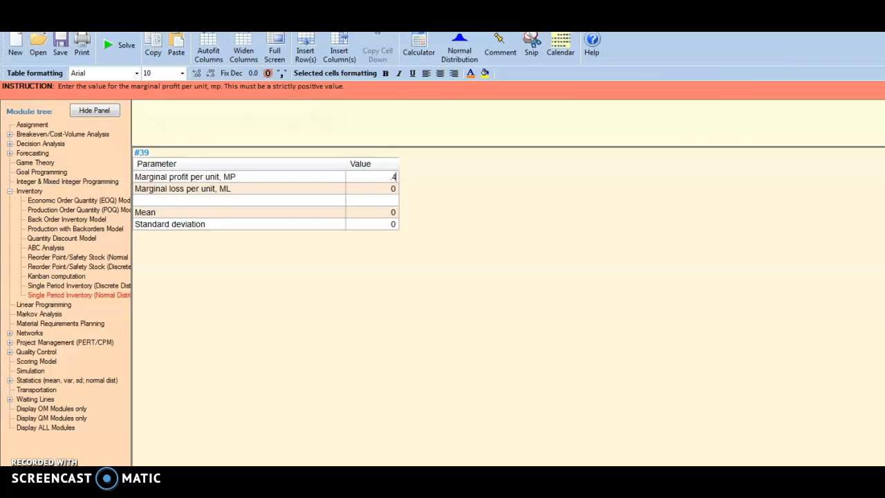
{"action": "left_click", "coordinate": [389, 193]}
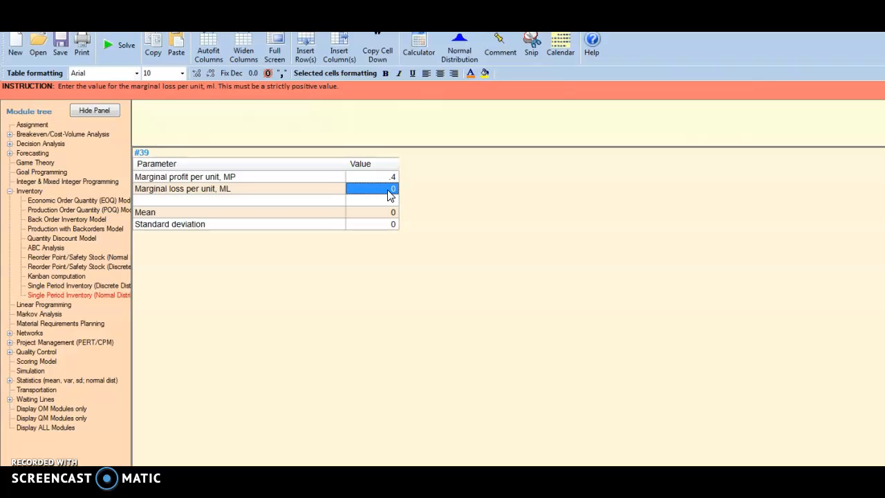
{"action": "type", "text": ".2"}
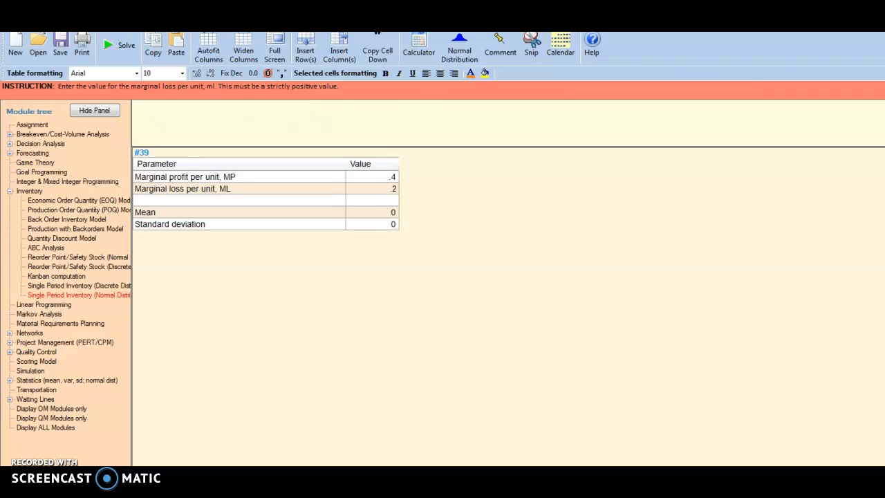
- Set the mean to 400 and the standard deviation to 50, and solve problem #39 for its optimal order quantity
{"action": "left_click", "coordinate": [379, 217]}
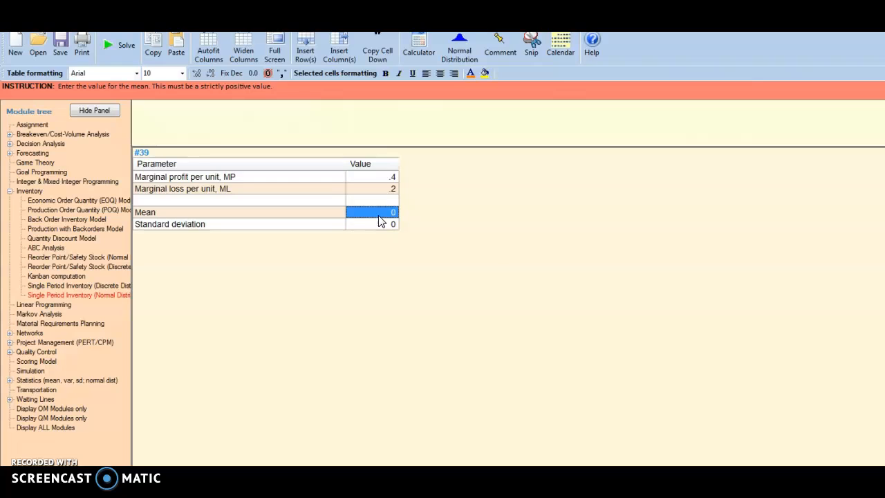
{"action": "type", "text": "400"}
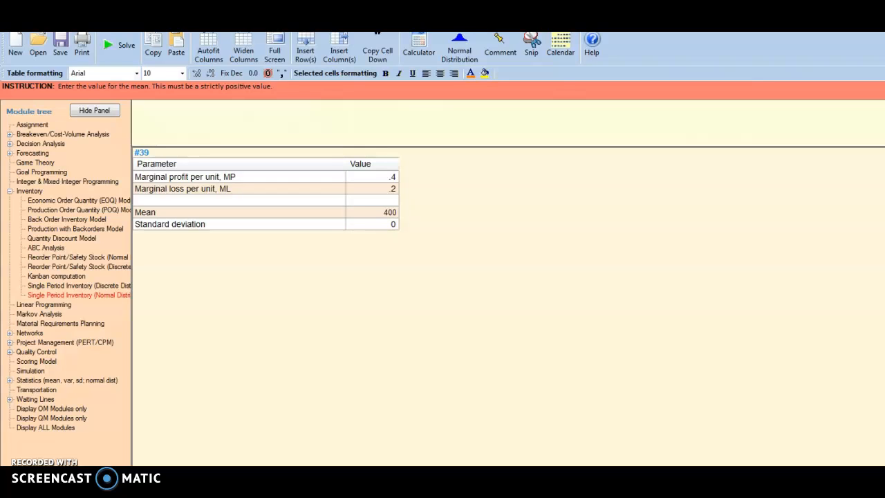
{"action": "left_click", "coordinate": [387, 226]}
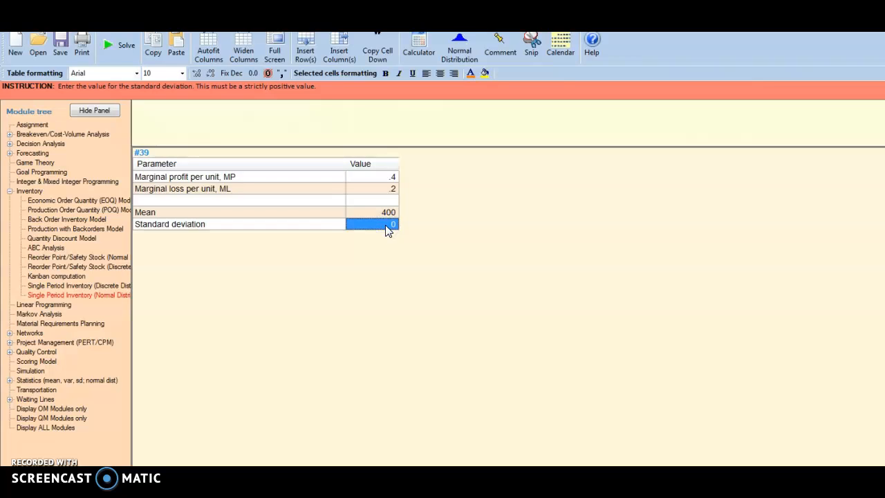
{"action": "type", "text": "50"}
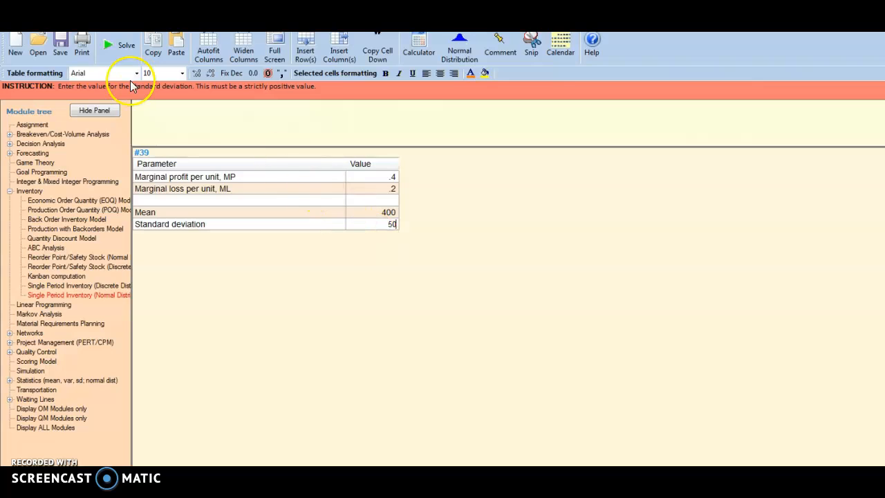
{"action": "left_click", "coordinate": [116, 49]}
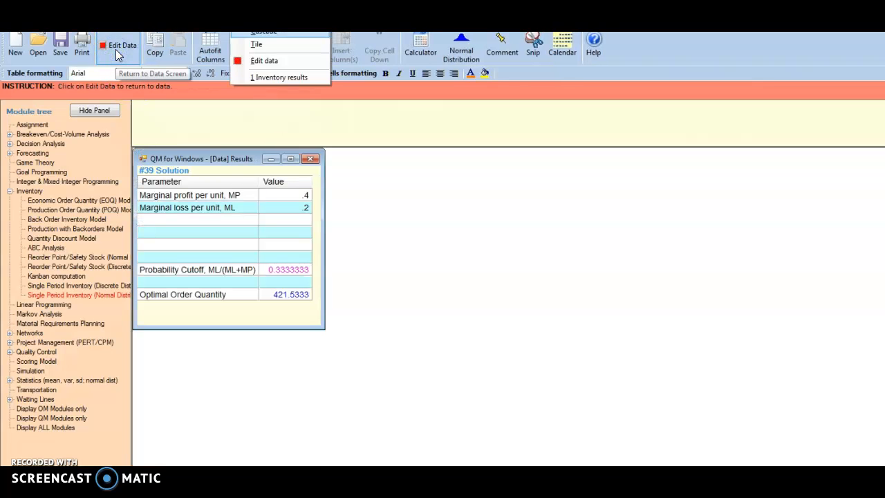